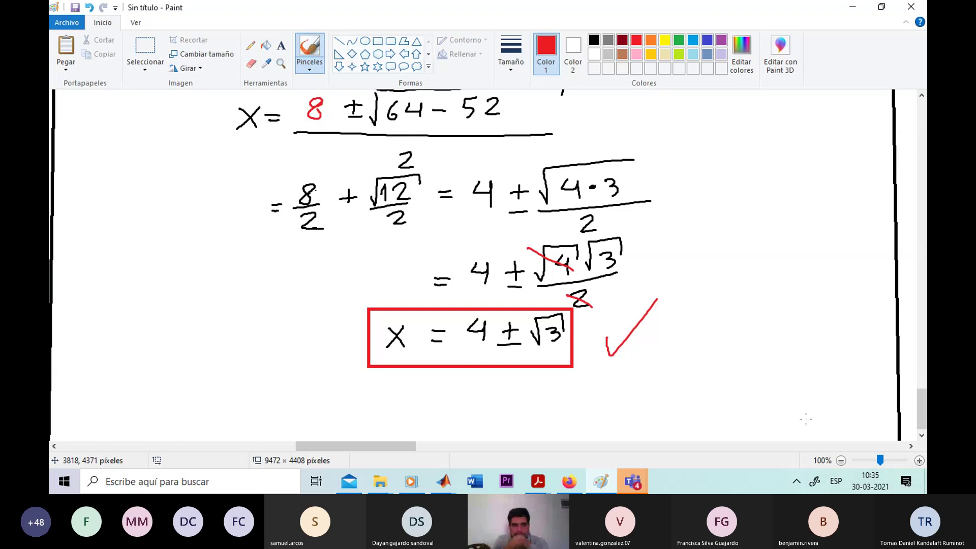
Switch to File Explorer's programas y calendario folder and open the programacion de clases workbook
scroll(923, 430, "down", 1)
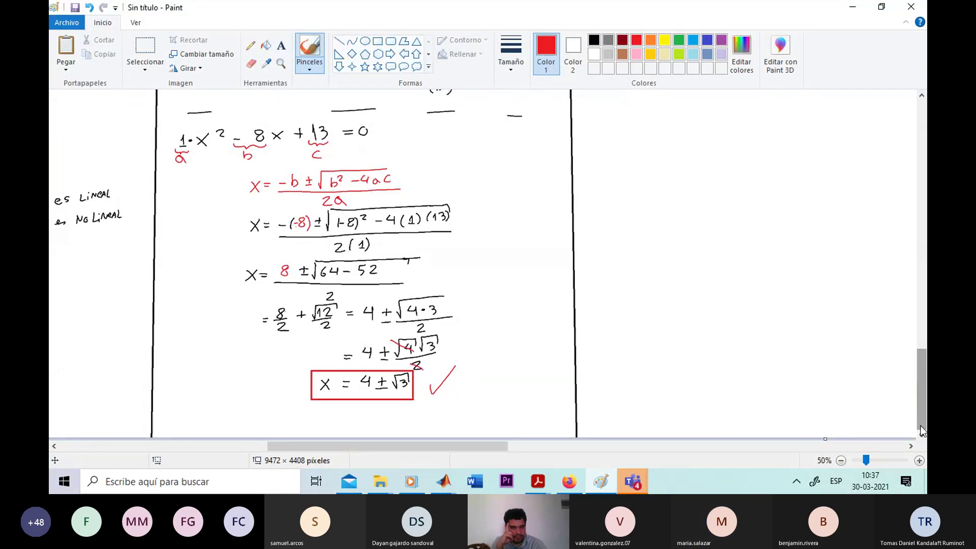
mouse_move(445, 485)
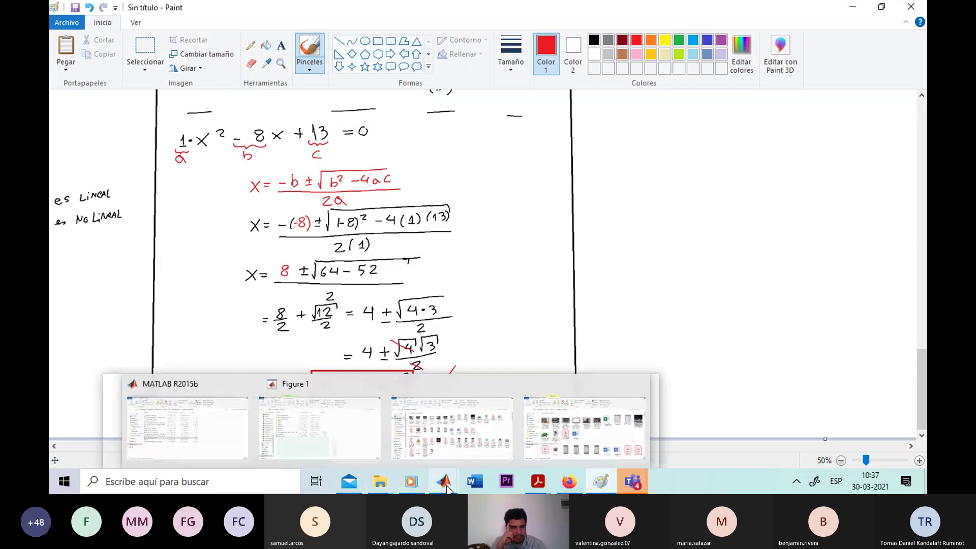
mouse_move(380, 481)
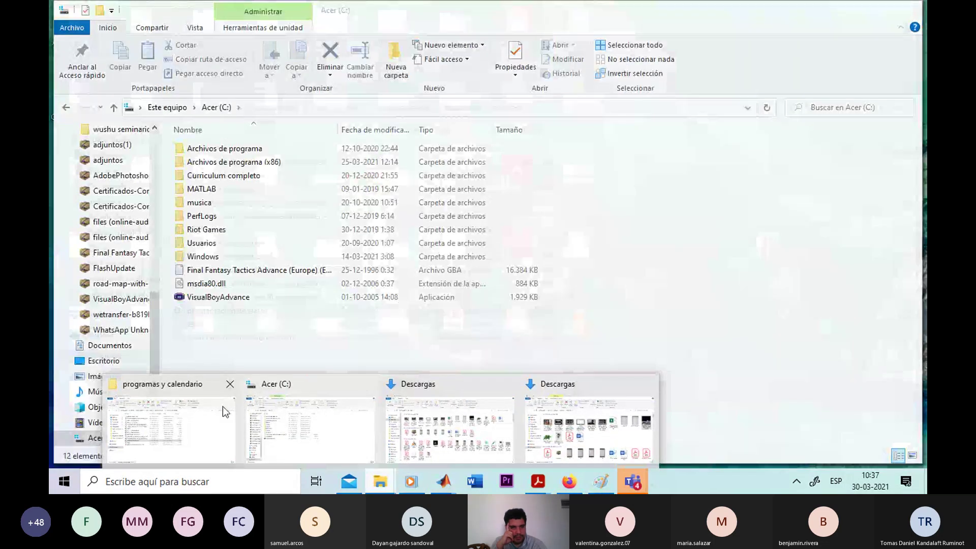
left_click(208, 406)
double_click(259, 311)
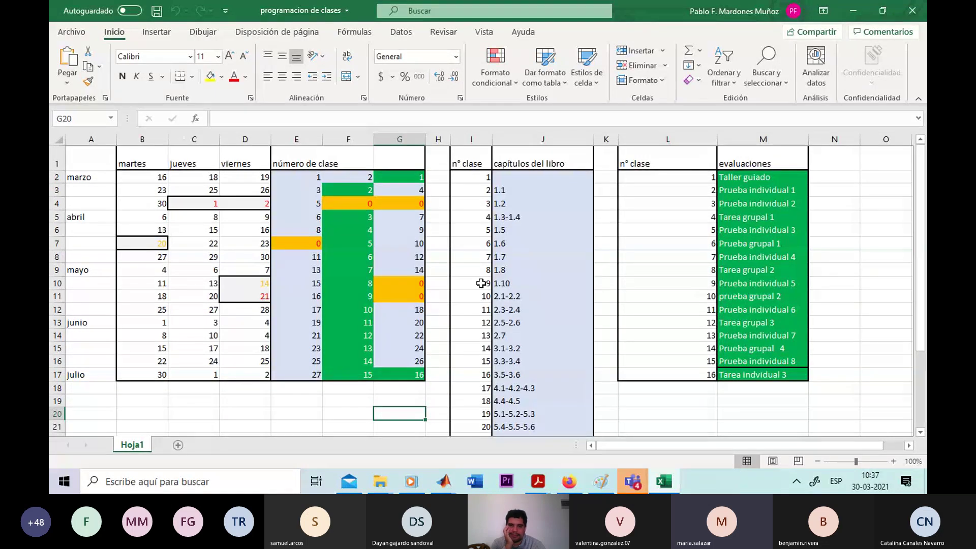
Examine the March class numbers in the calendar, comparing the green evaluation sessions with the evaluations table's class numbers
left_click(359, 188)
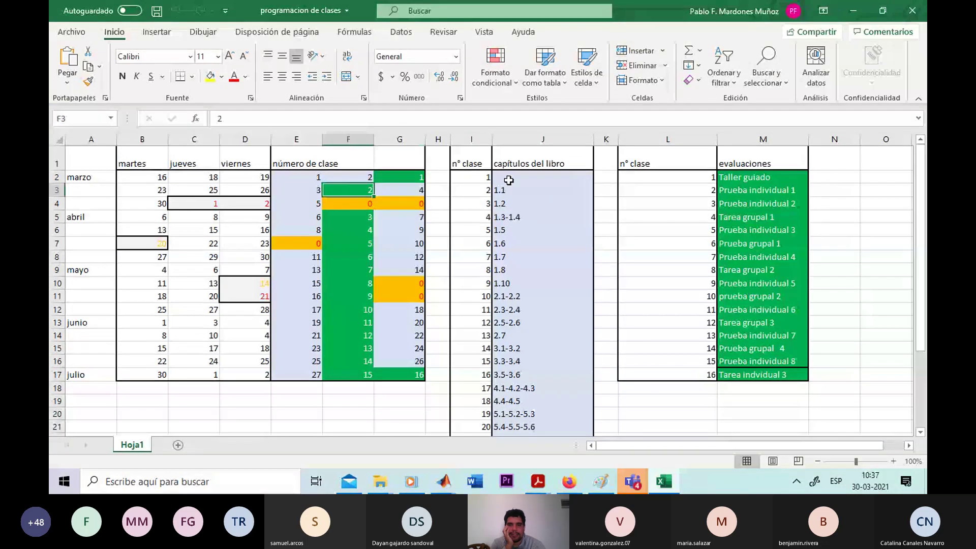
left_click(687, 164)
left_click(693, 189)
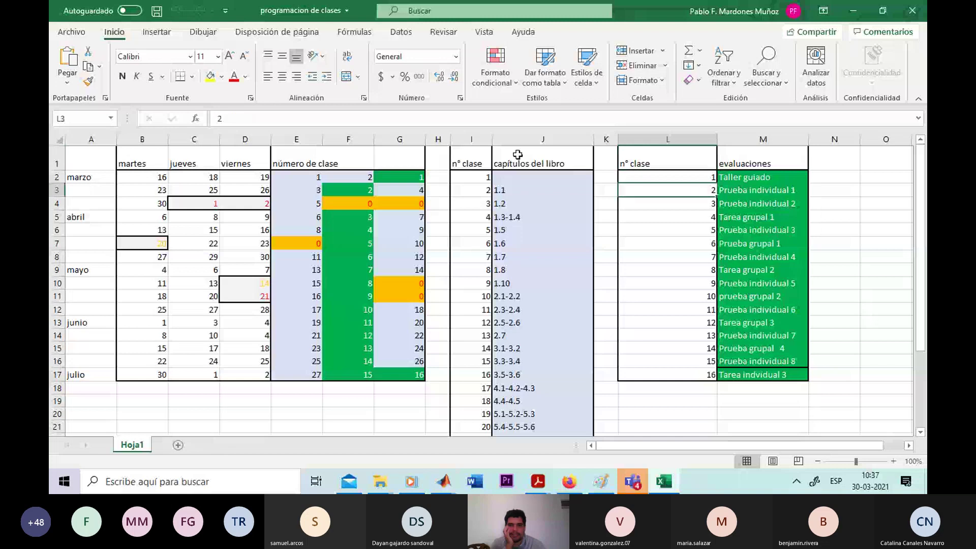
left_click(321, 179)
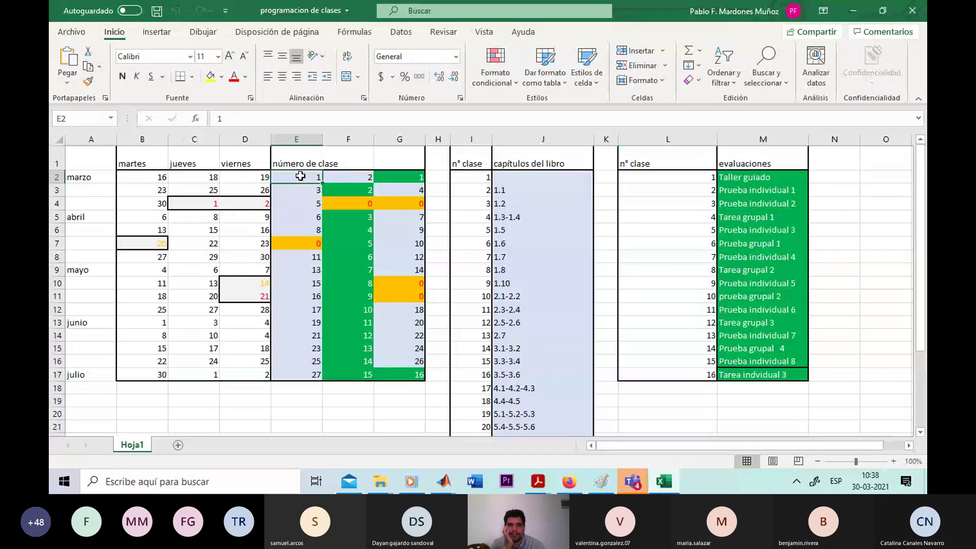
left_click(344, 180)
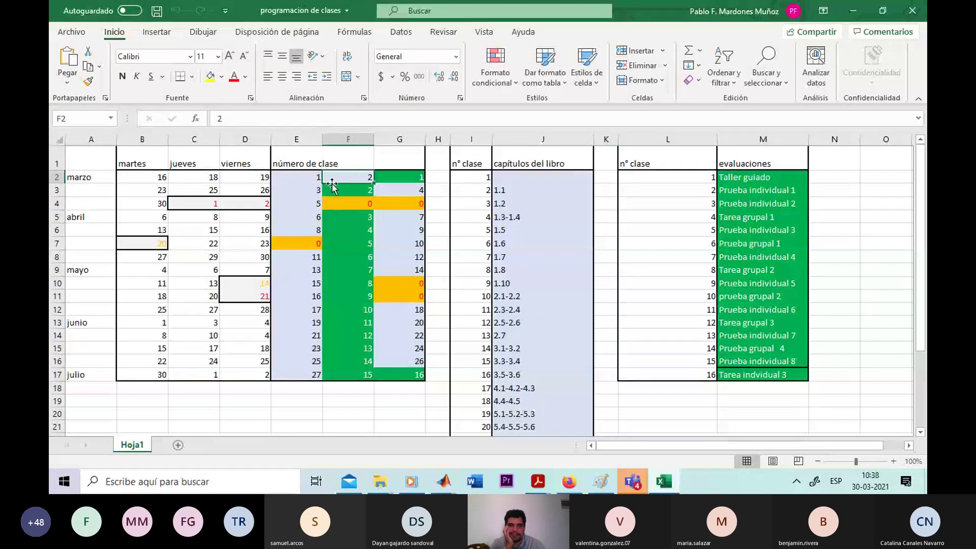
left_click(306, 191, "shift")
left_click(399, 190)
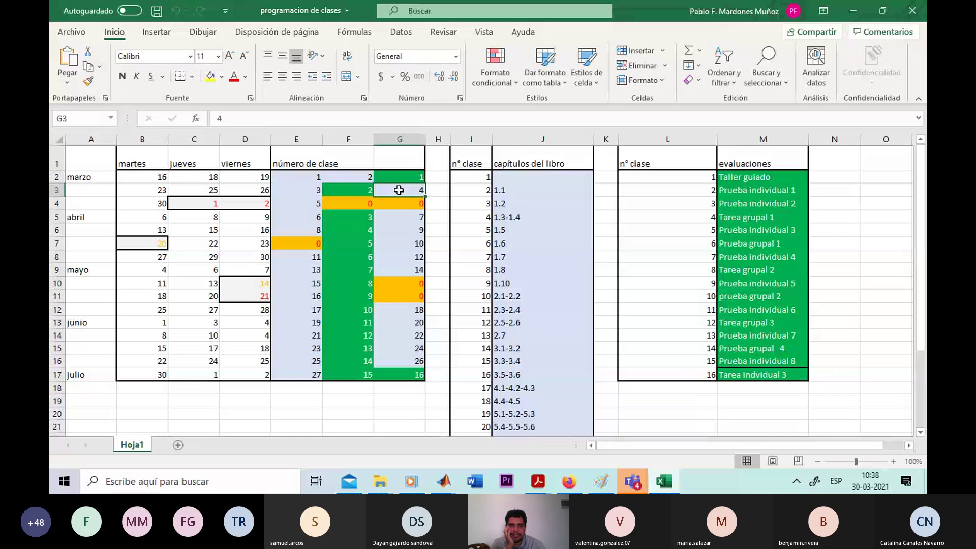
left_click(395, 179)
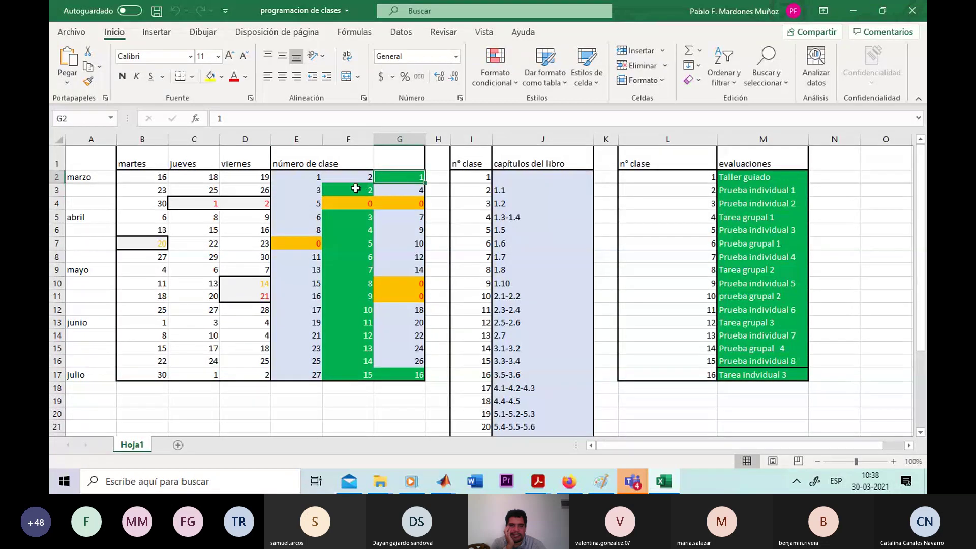
left_click(355, 188)
left_click(355, 203)
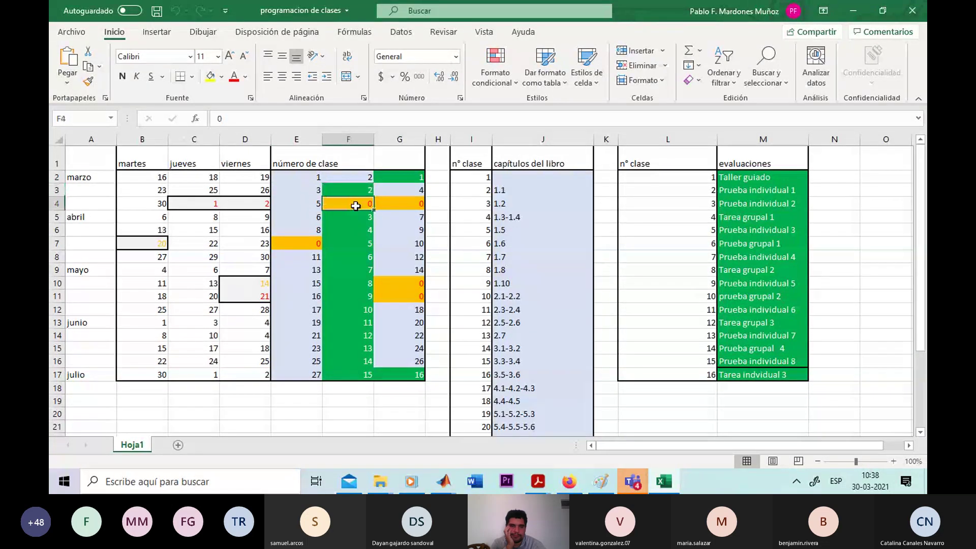
Compare the April evaluation sessions 3 to 5 with their dates and the Prueba individual 2 and Tarea grupal 1 entries
left_click(359, 216)
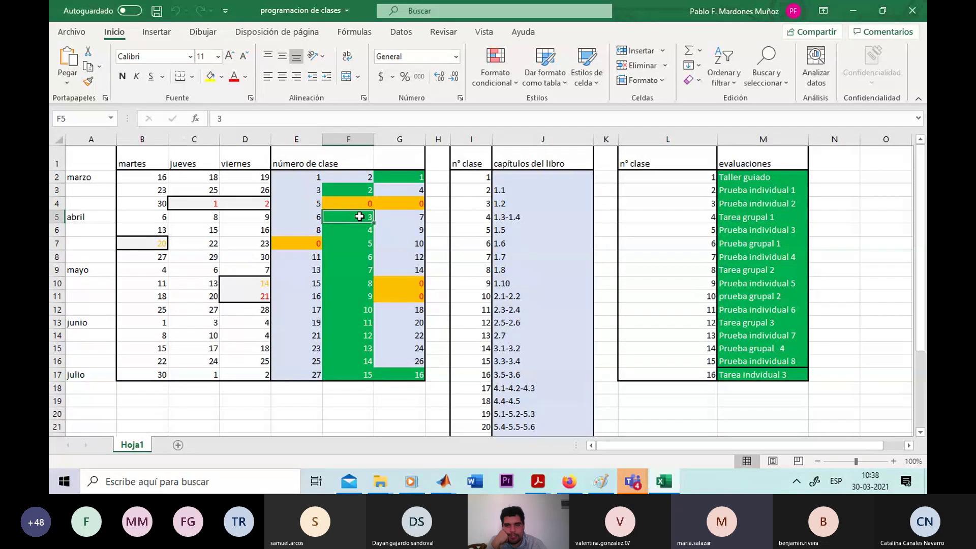
left_click(703, 206)
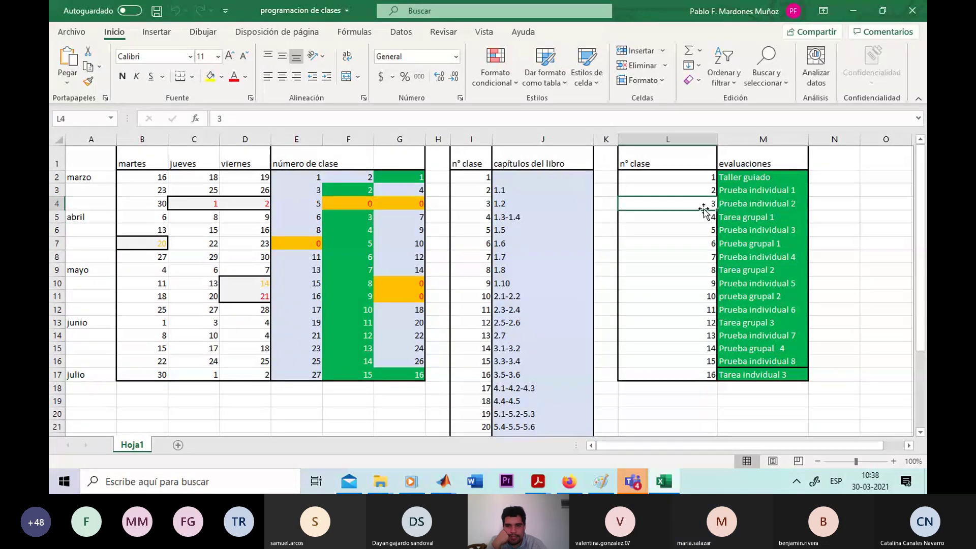
left_click(345, 214)
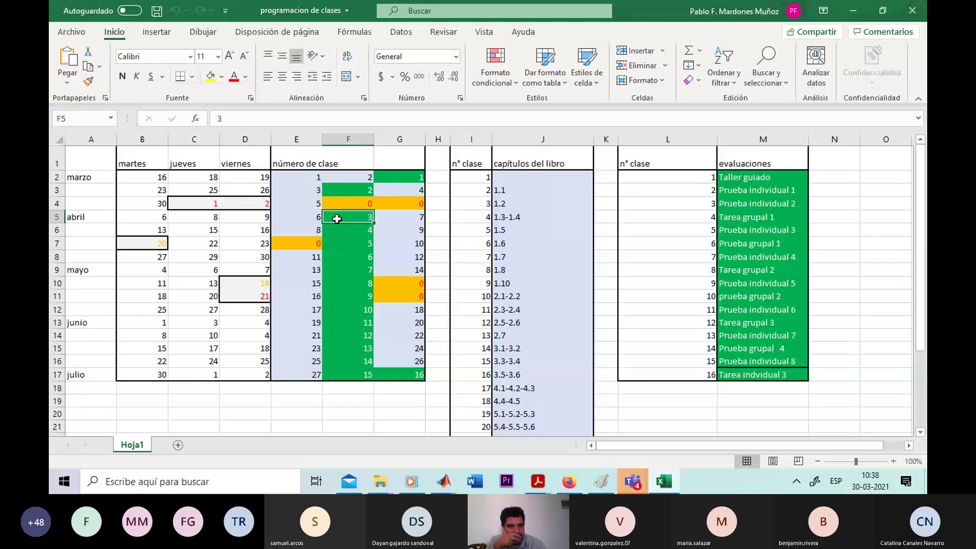
left_click(196, 219)
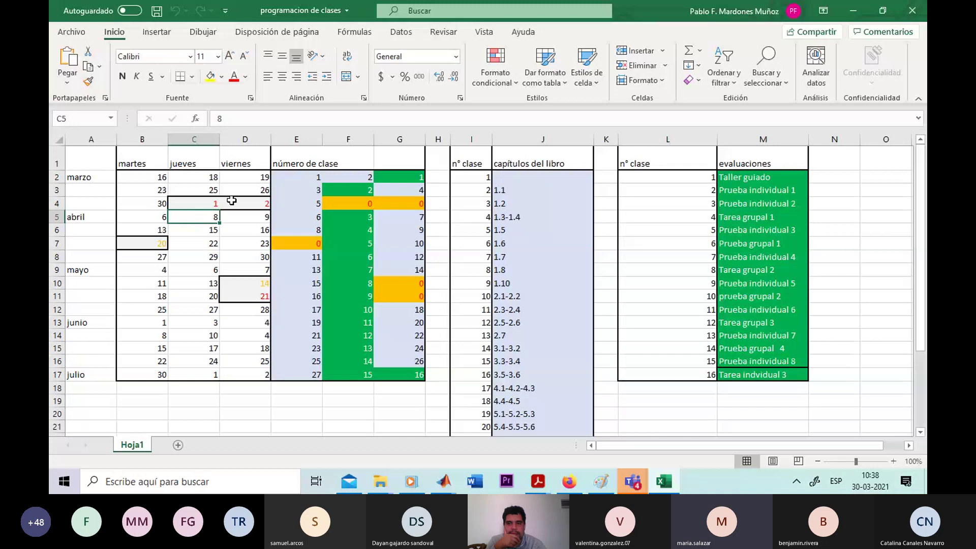
left_click(736, 218)
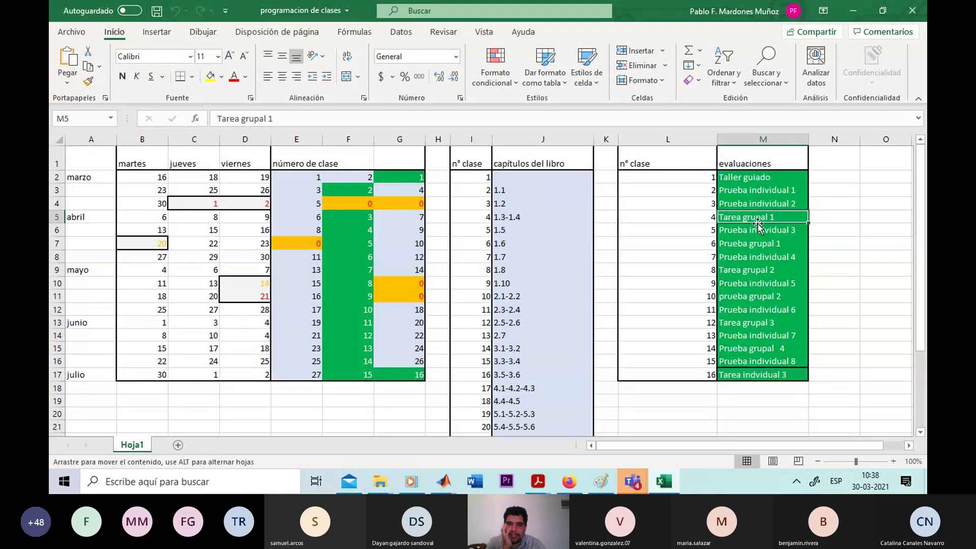
left_click(700, 214)
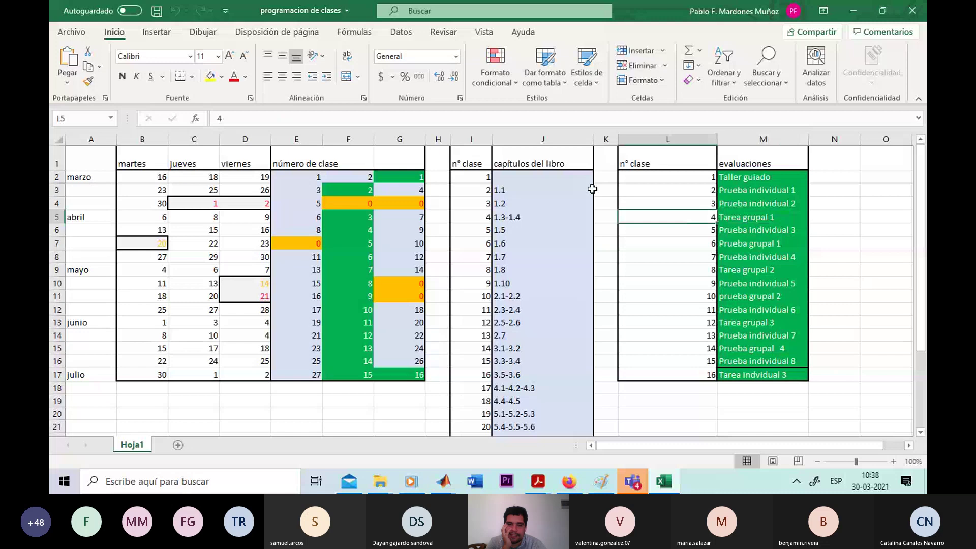
left_click(353, 229)
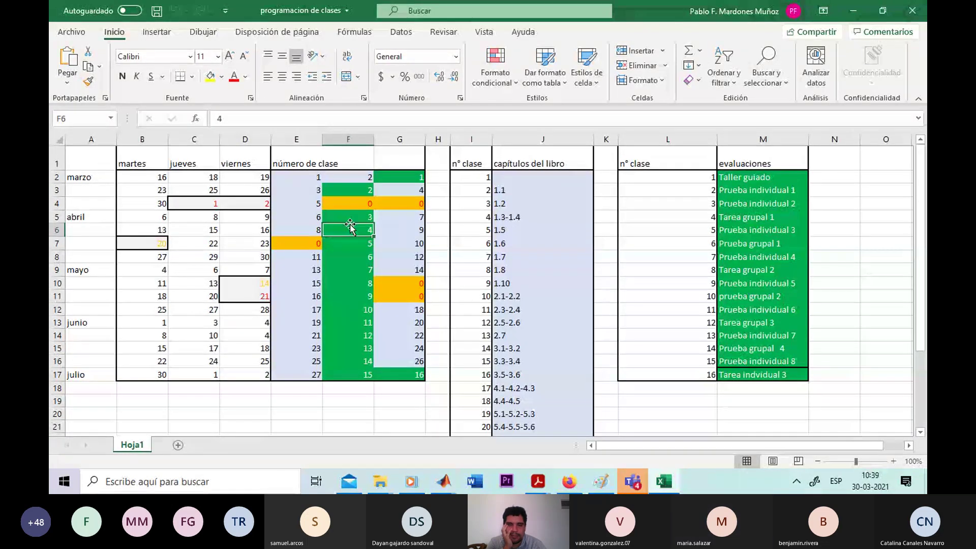
left_click(351, 244)
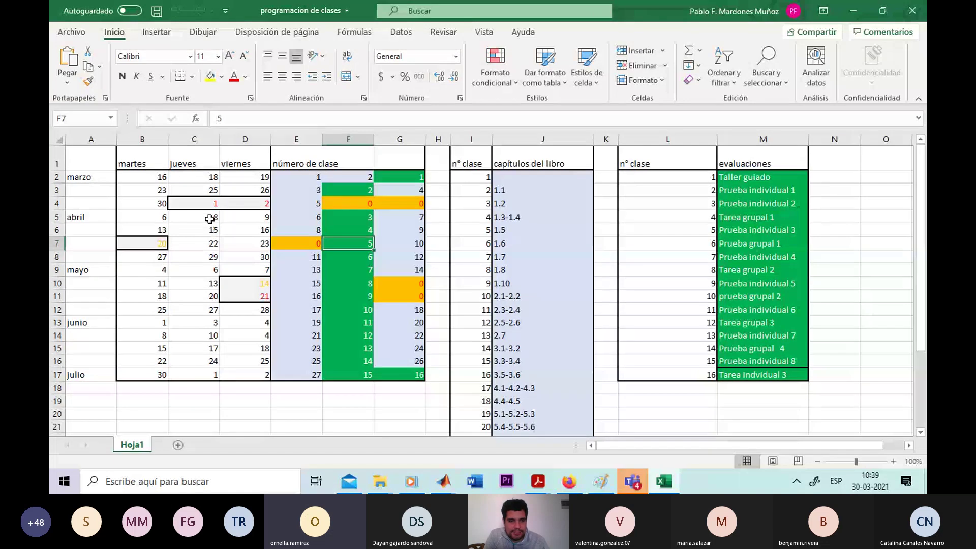
left_click(344, 216)
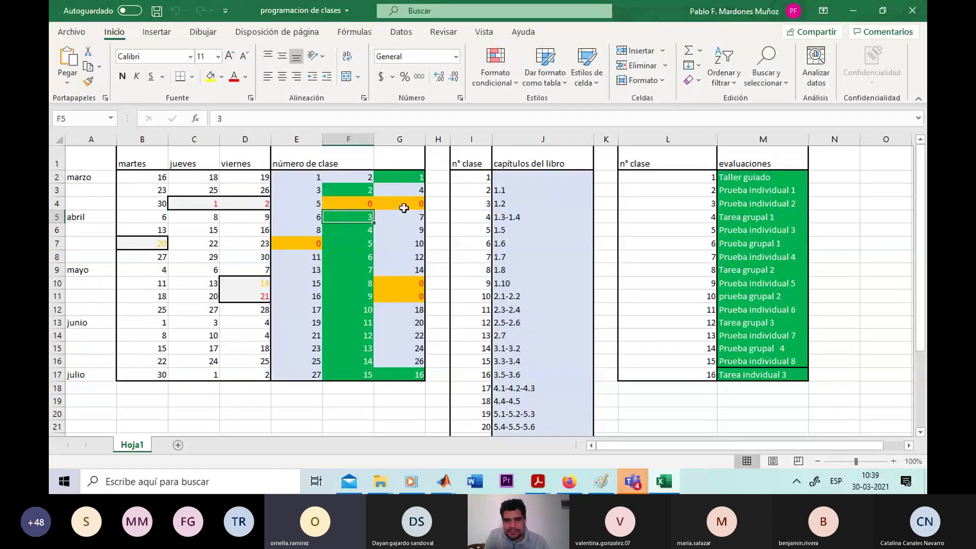
left_click(723, 204)
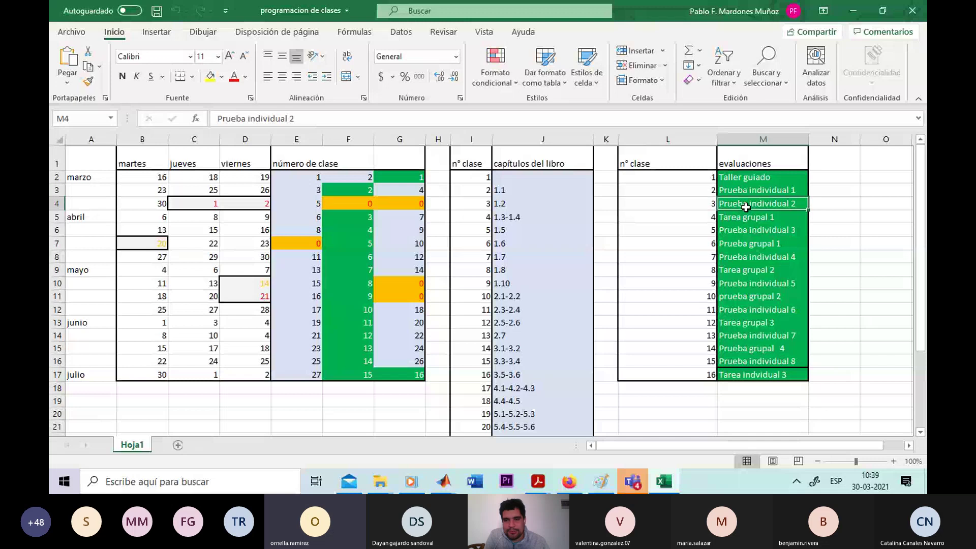
left_click(709, 204)
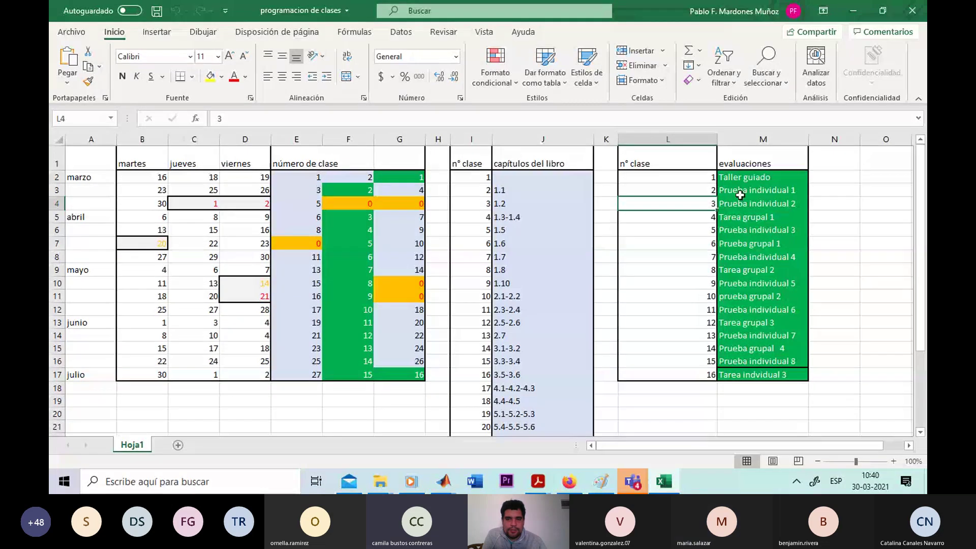
Review the evaluations list in consecutive blocks, from Prueba individual 1 down to Tarea indvidual 3
left_click_drag(739, 196, 741, 219)
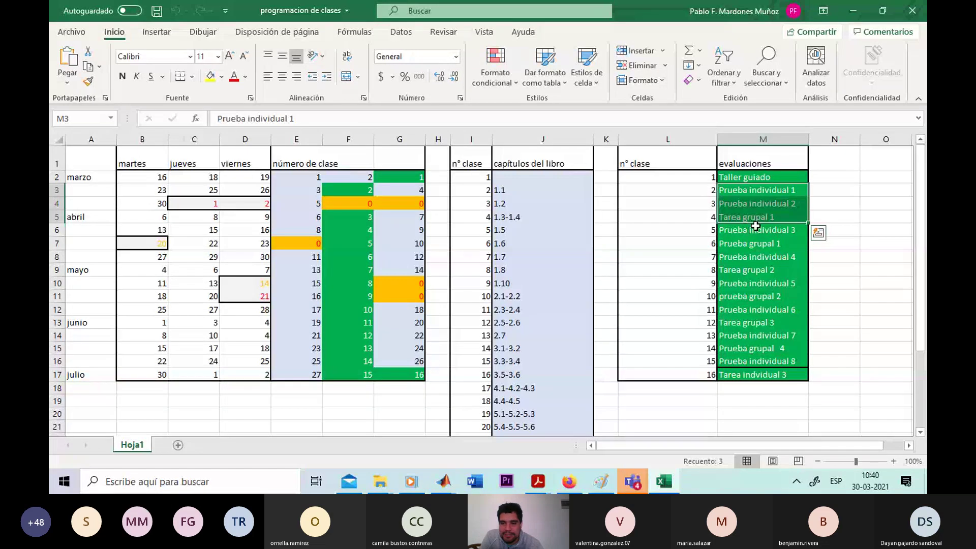
left_click_drag(756, 226, 761, 259)
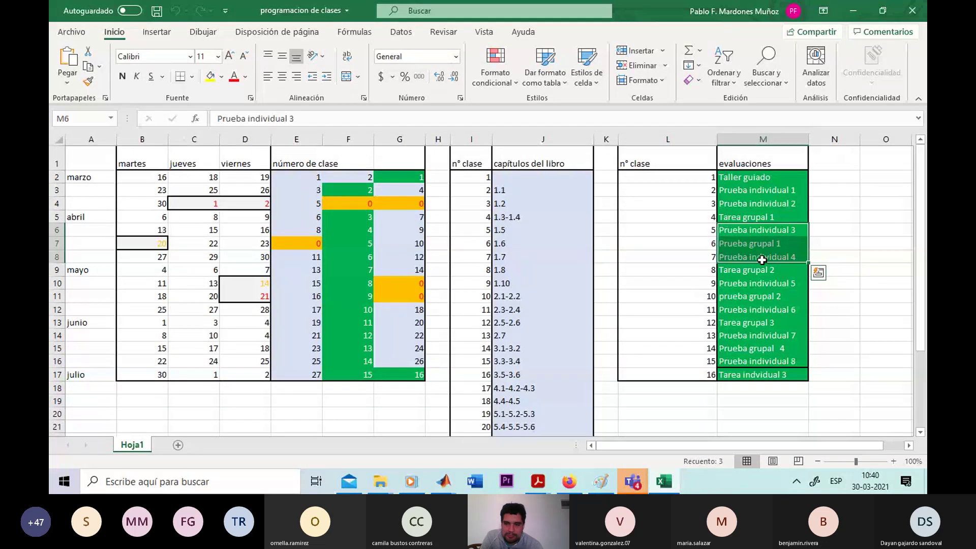
left_click_drag(761, 270, 761, 299)
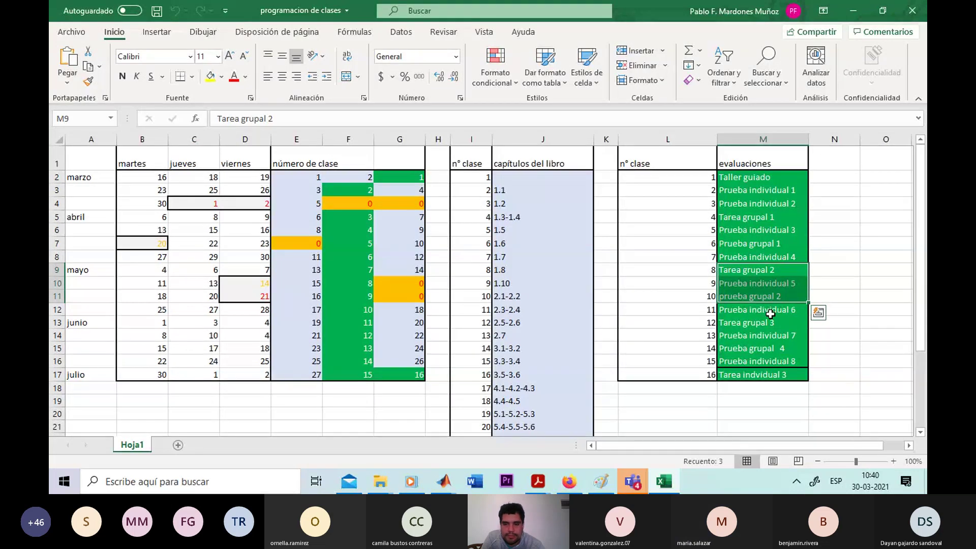
left_click(770, 314)
left_click_drag(770, 314, 775, 371)
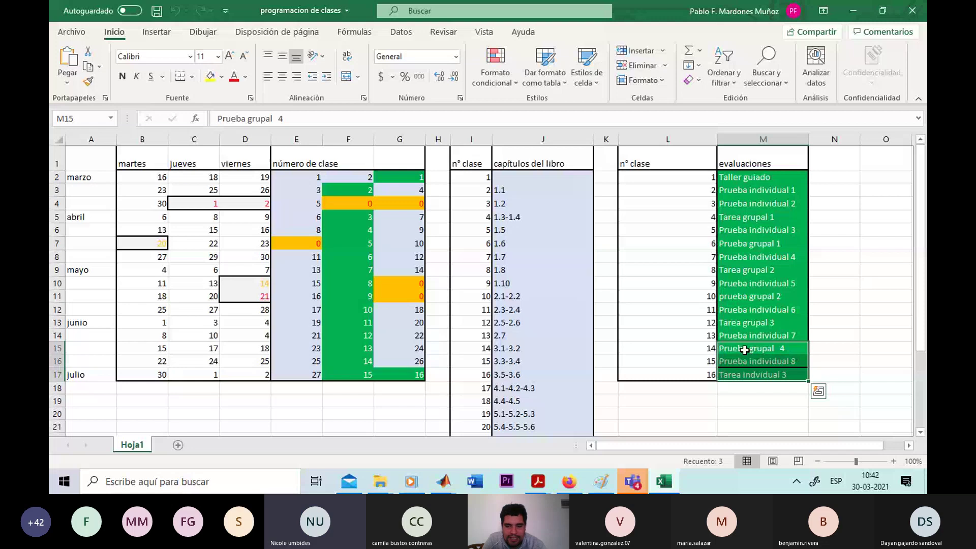
Switch to the Clase 6: Ecuaciones meeting in Microsoft Teams and stop the meeting recording
mouse_move(632, 481)
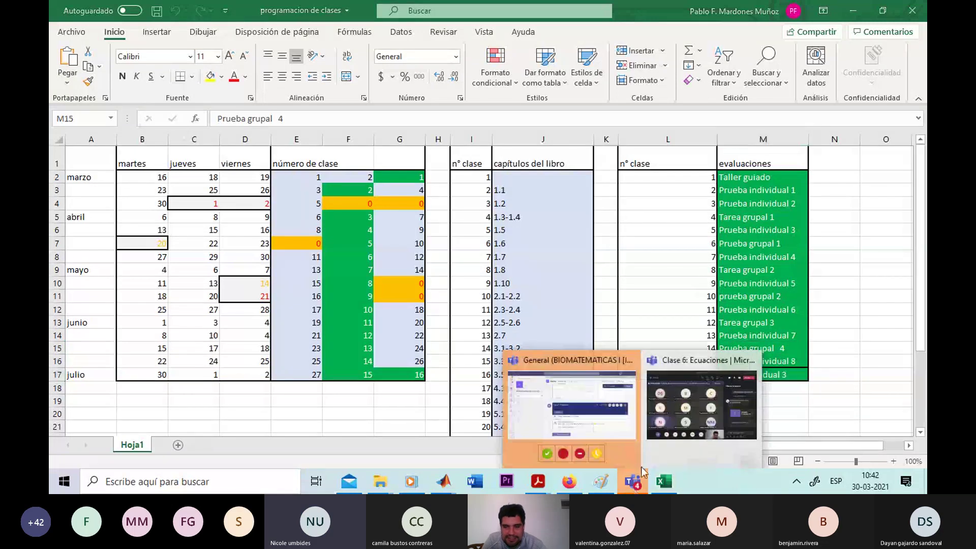
left_click(665, 426)
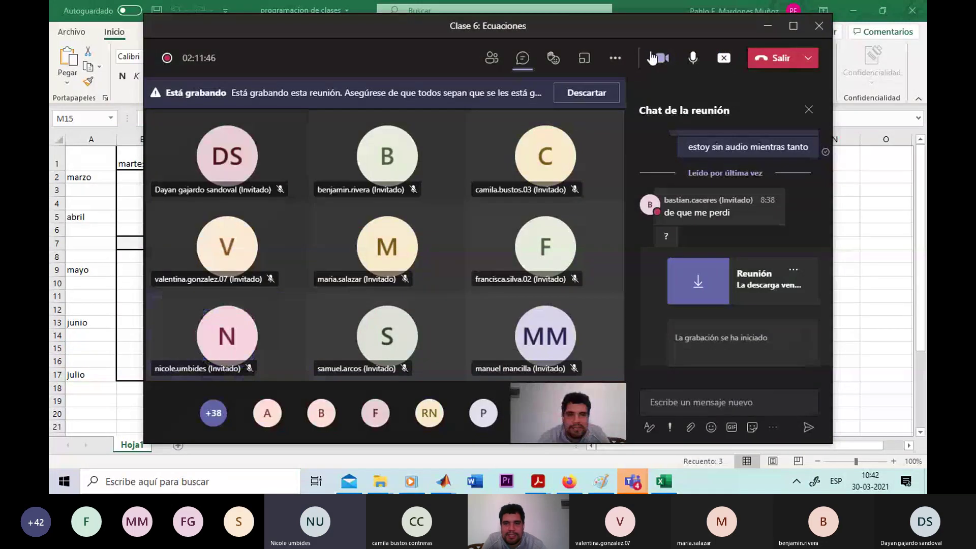
left_click(615, 58)
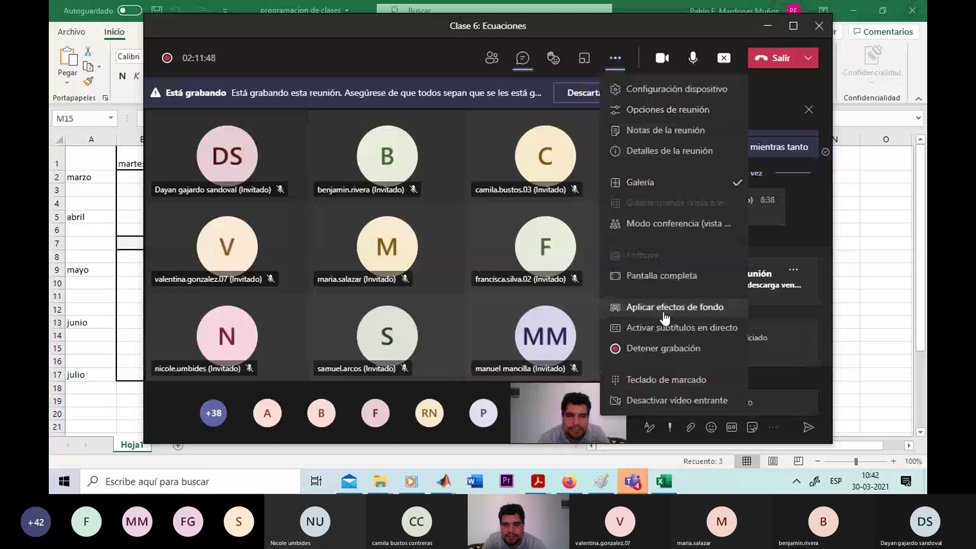
left_click(666, 347)
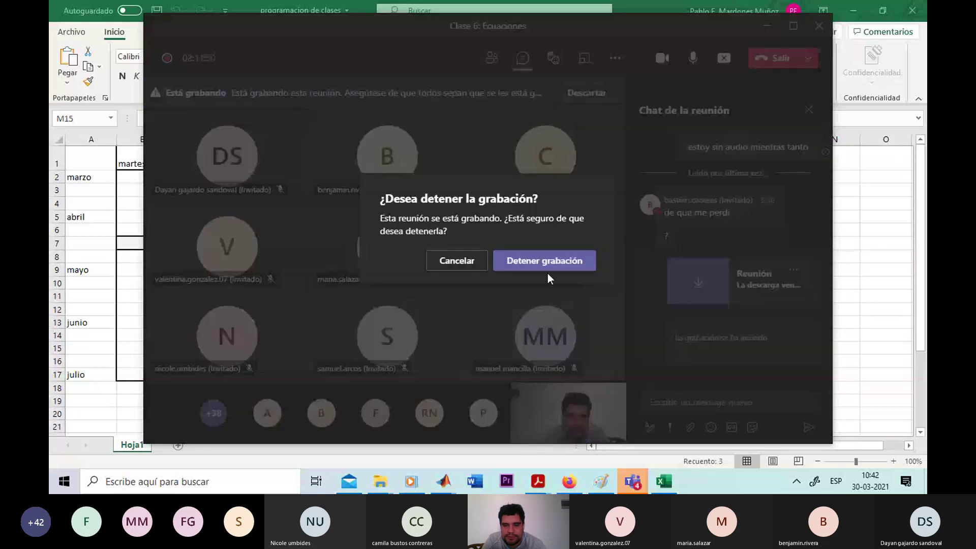